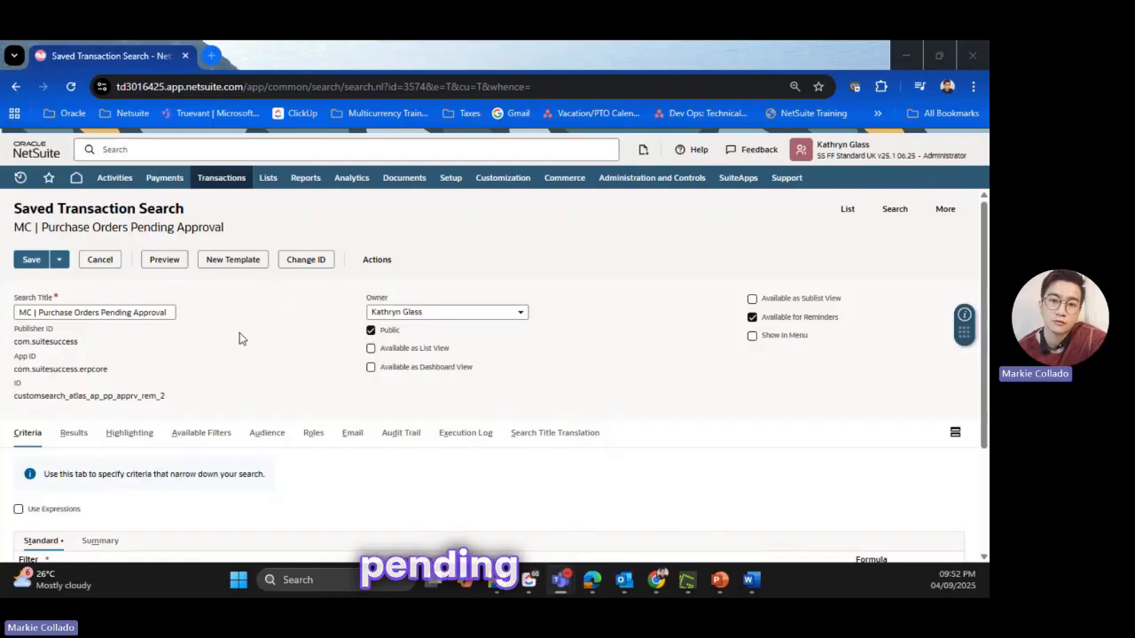
Open the email settings of the MC | Purchase Orders Pending Approval saved search
scroll(238, 332, down, 3)
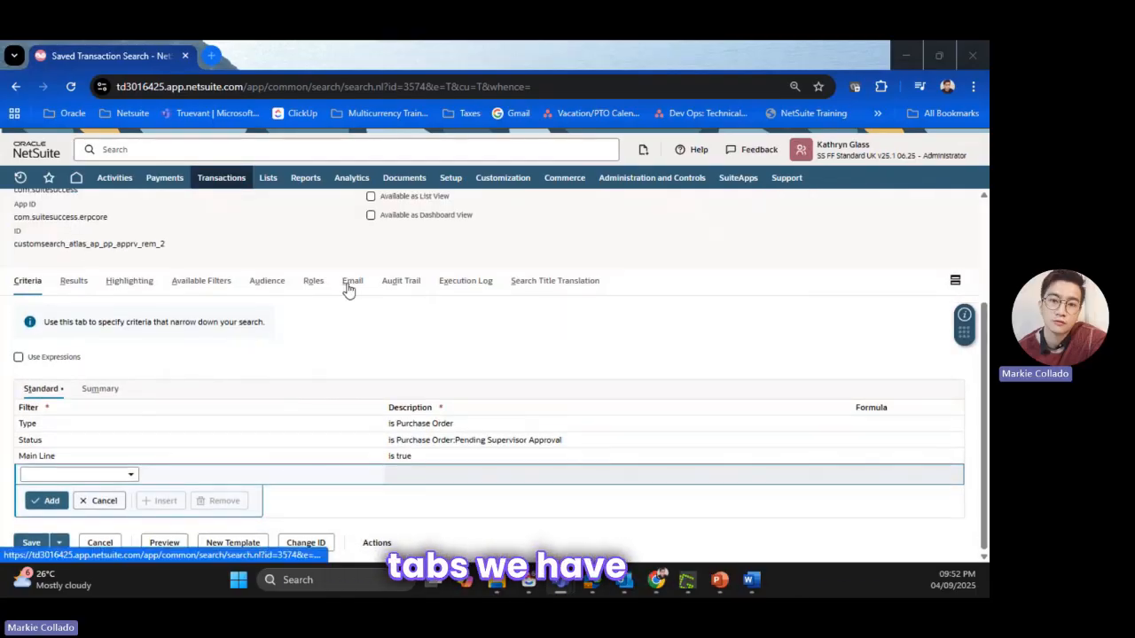
click(350, 282)
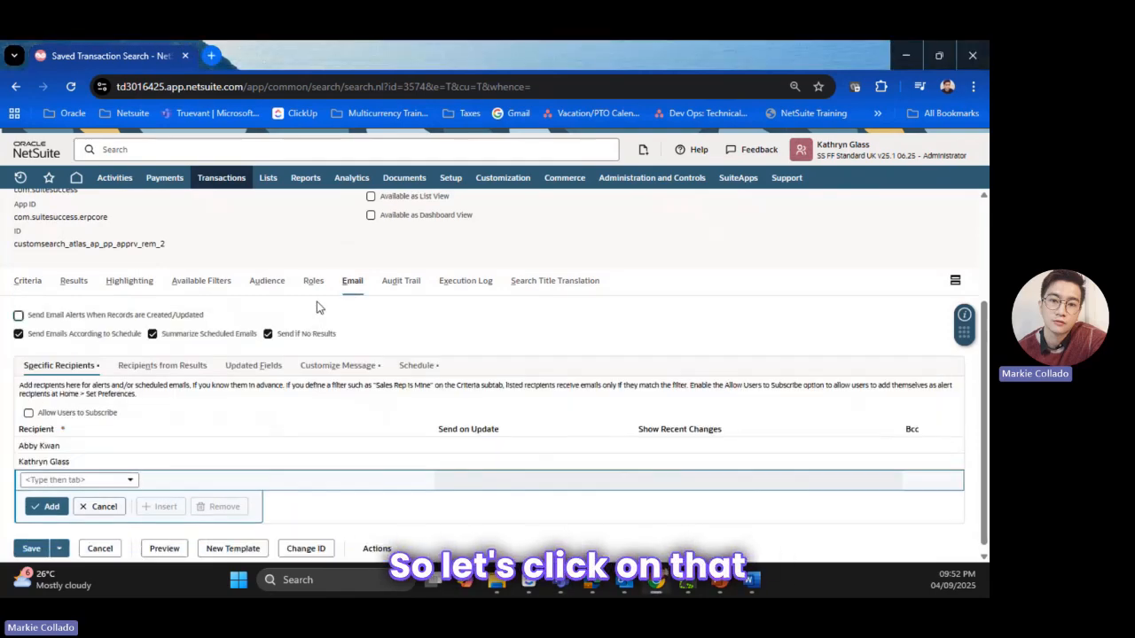
scroll(311, 304, down, 1)
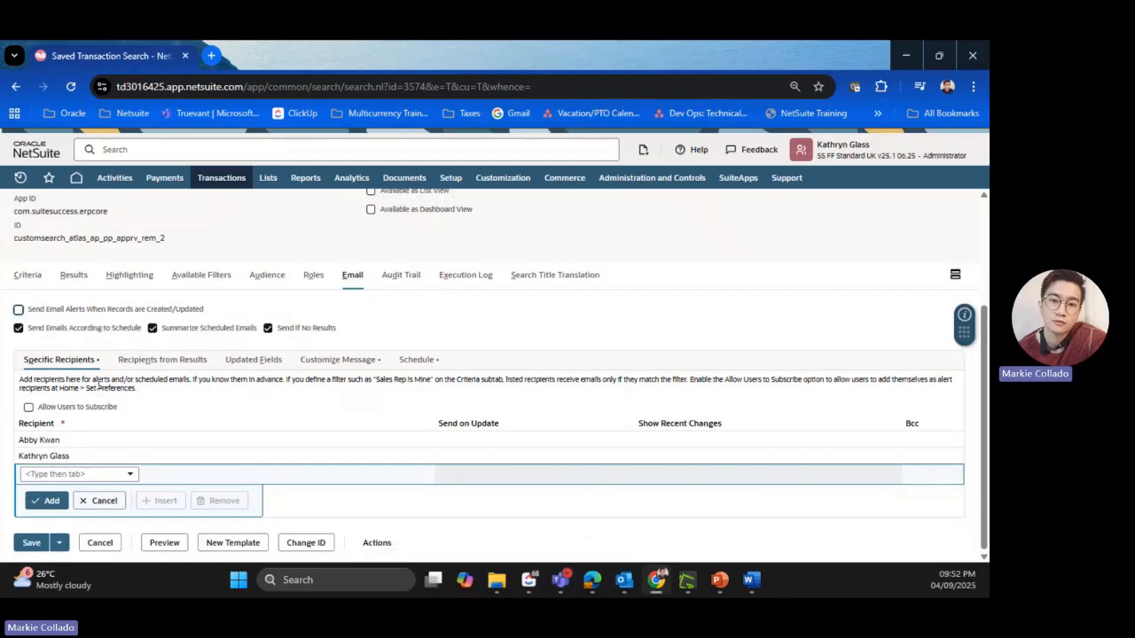
Try the option to send email alerts when records are created or updated, and leave it switched off
click(19, 311)
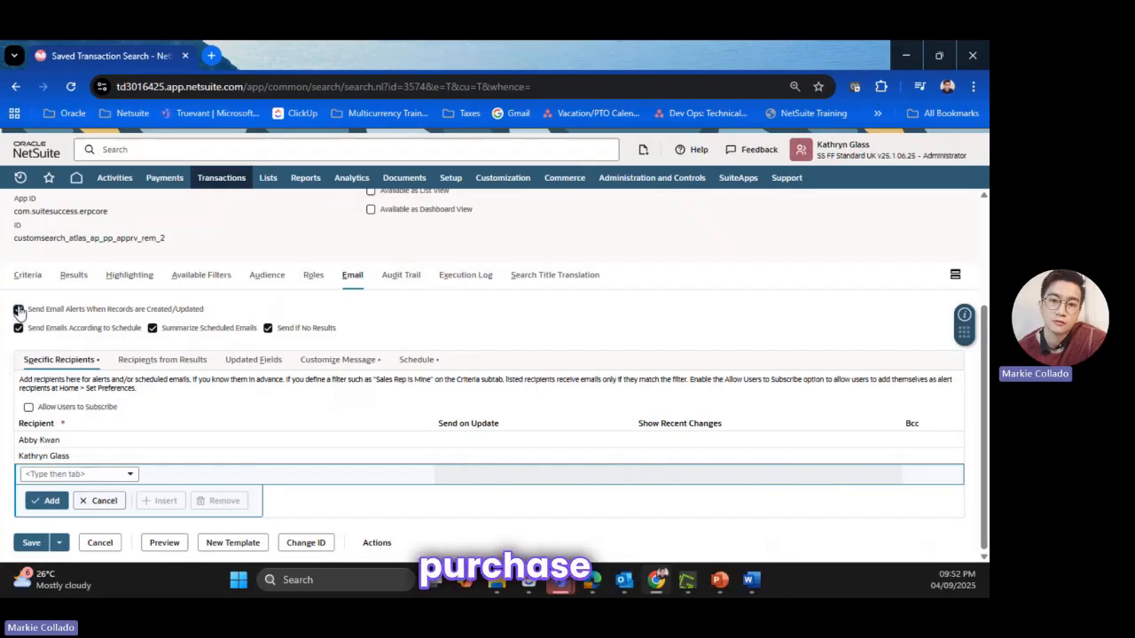
click(19, 310)
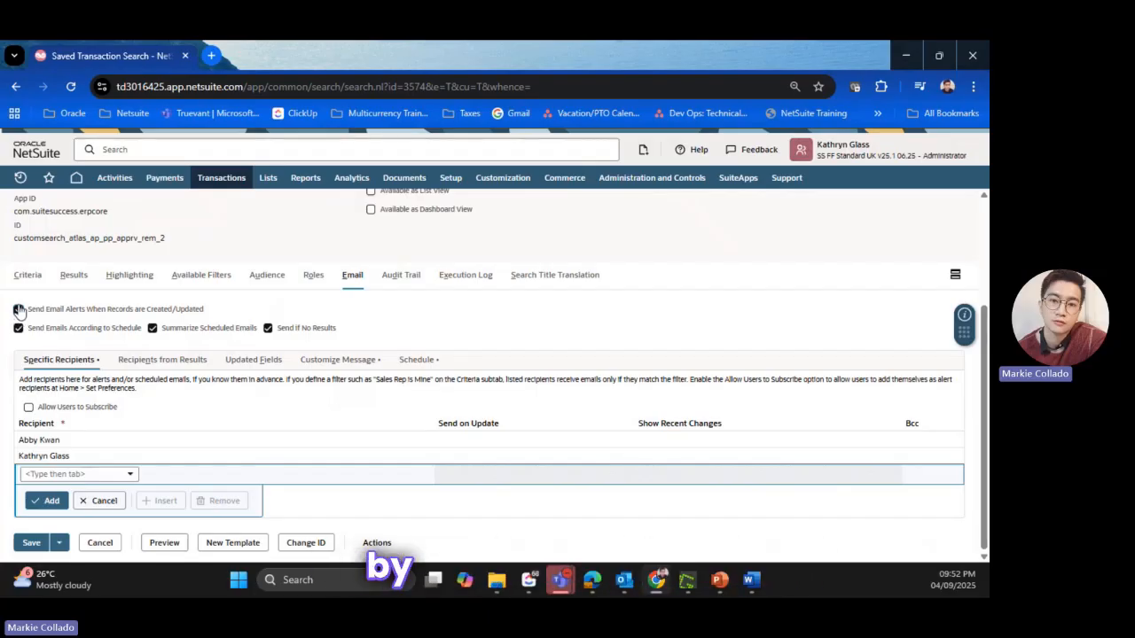
click(19, 311)
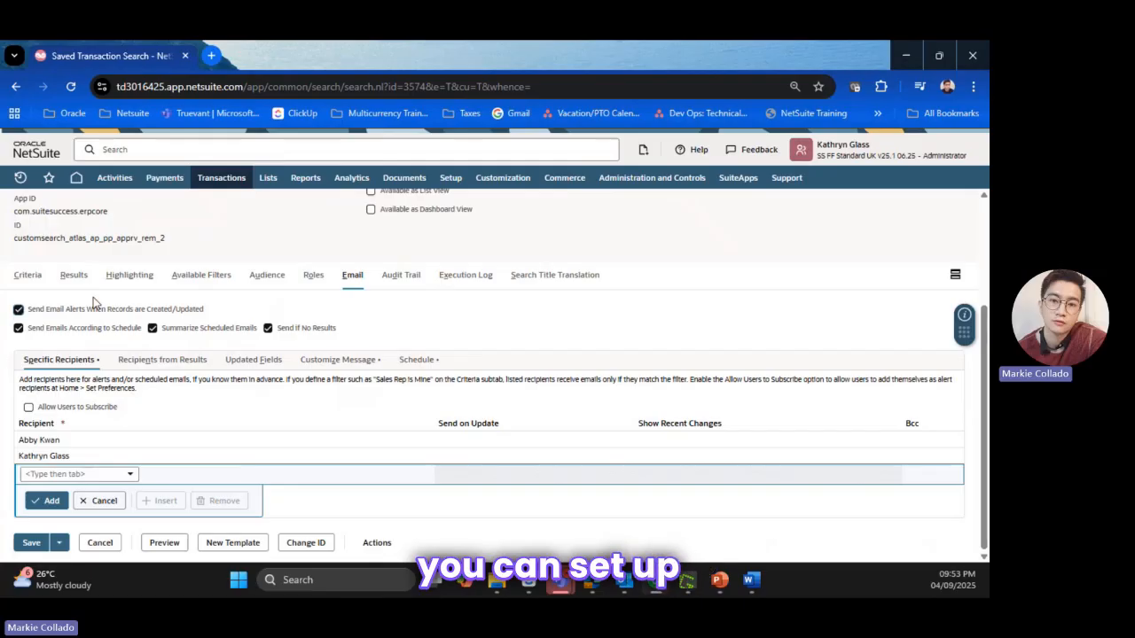
click(18, 309)
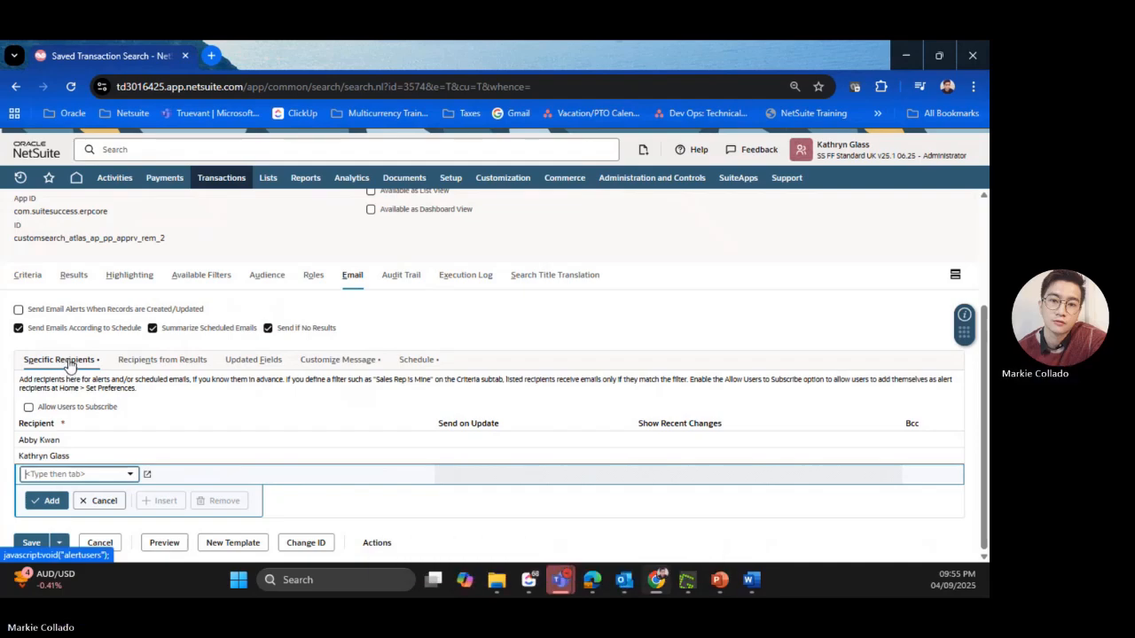
Examine the list of people and companies available as specific recipients without adding a new one
click(108, 473)
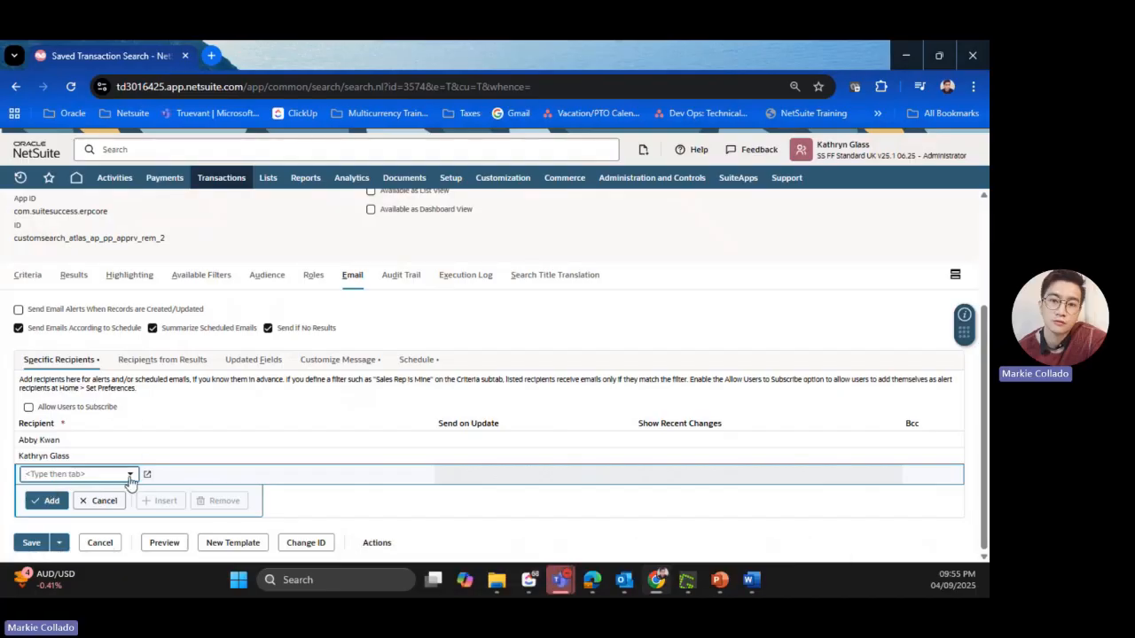
click(129, 474)
click(115, 438)
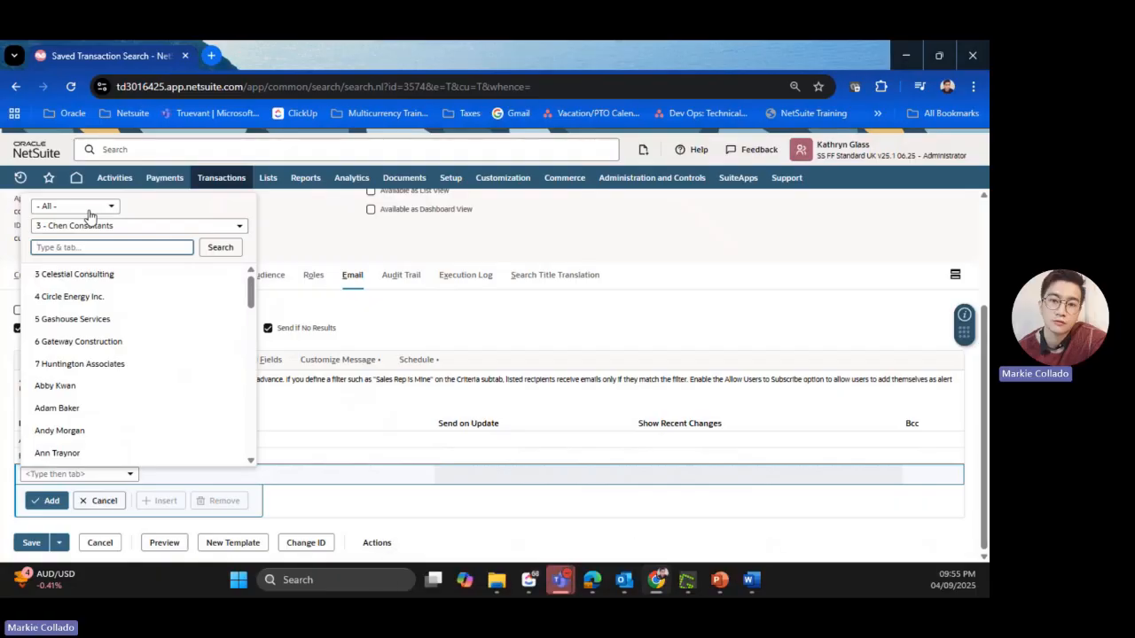
click(55, 386)
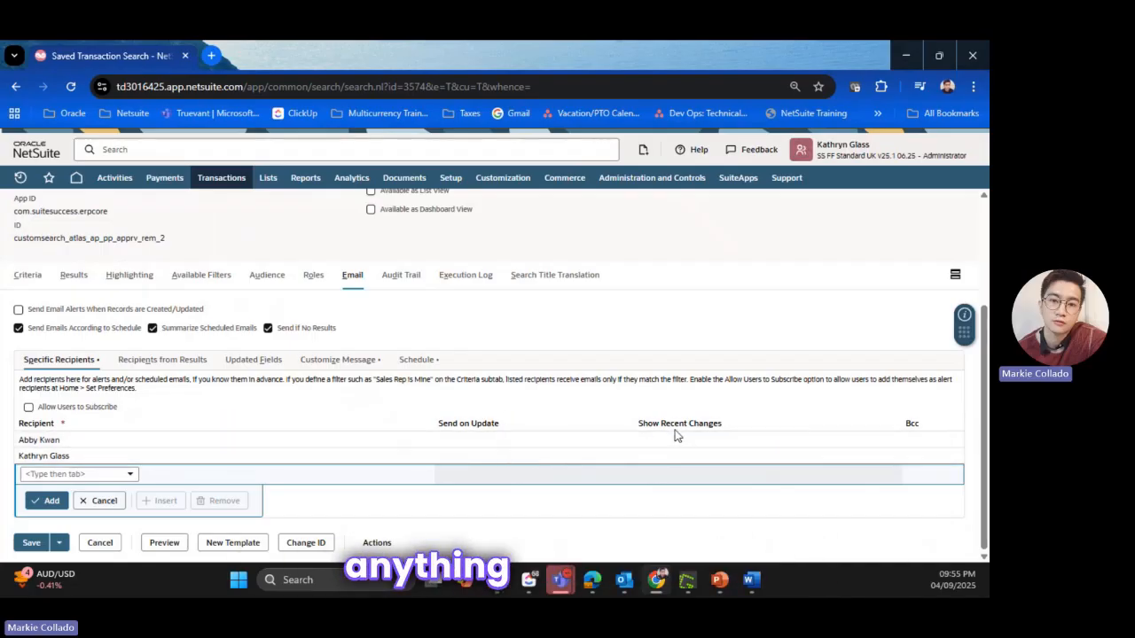
Examine the fields available for taking email recipients from the search results, without choosing one
click(181, 361)
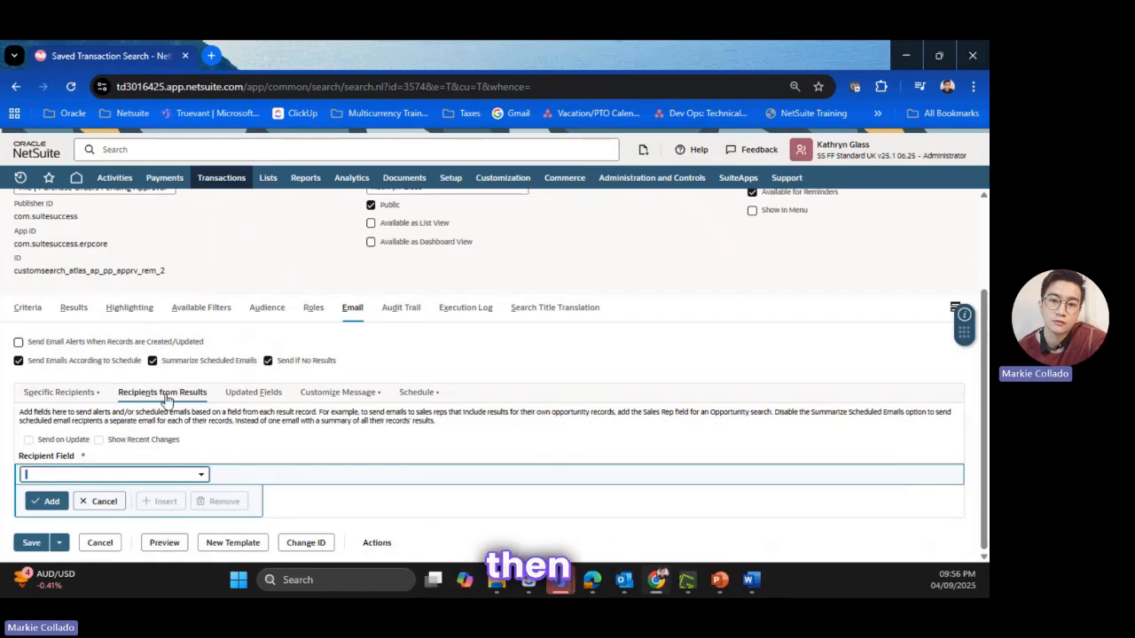
key(Down)
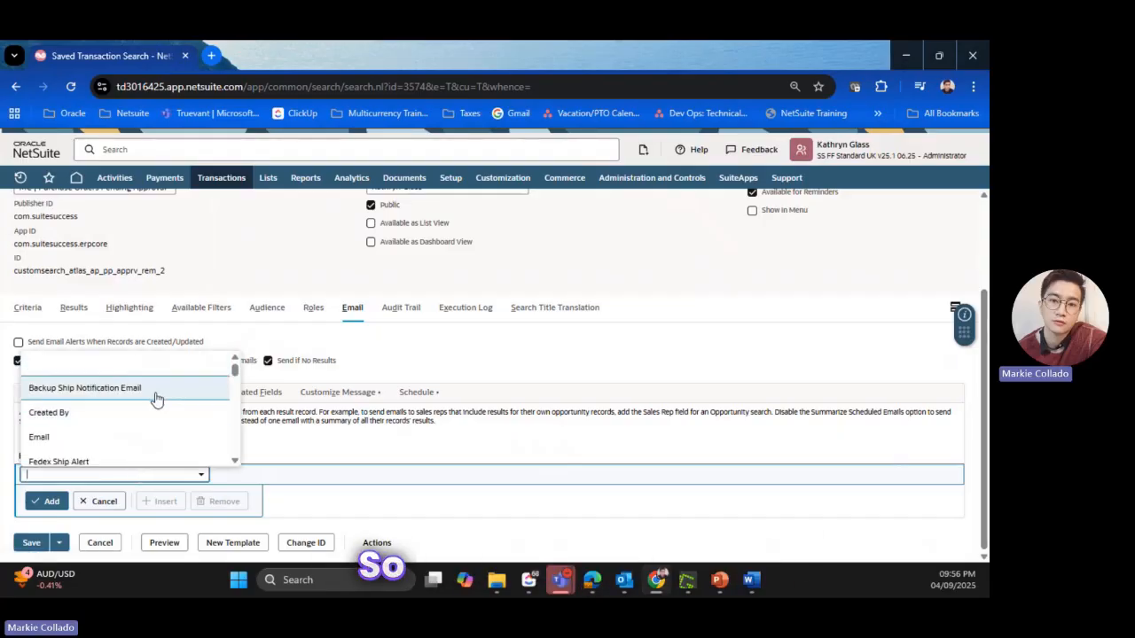
scroll(156, 400, down, 10)
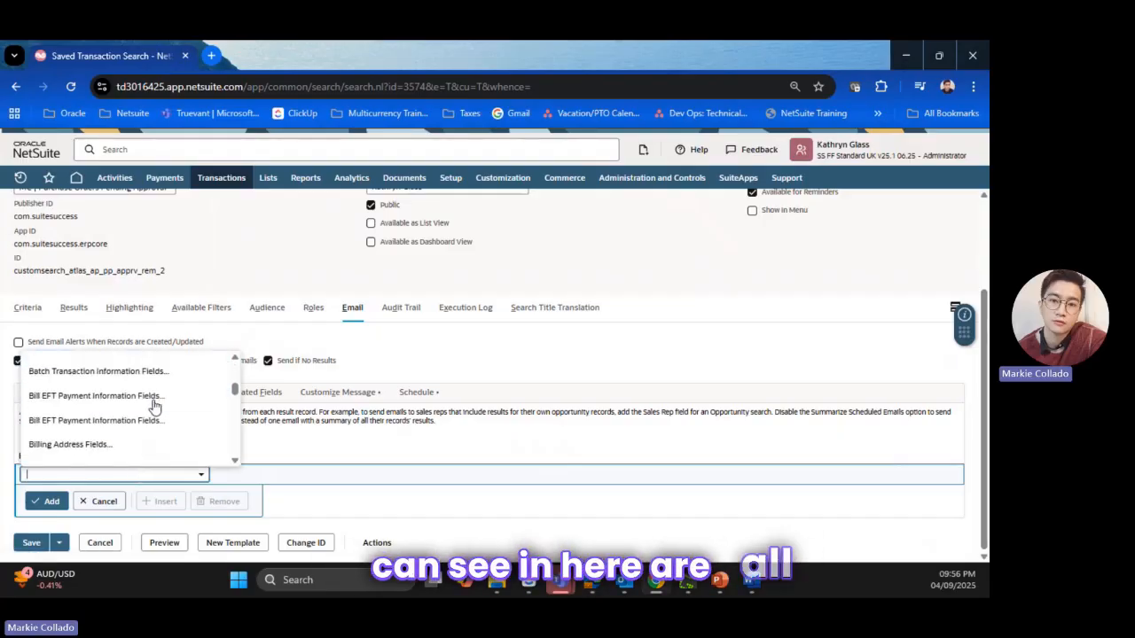
scroll(152, 405, up, 10)
click(397, 368)
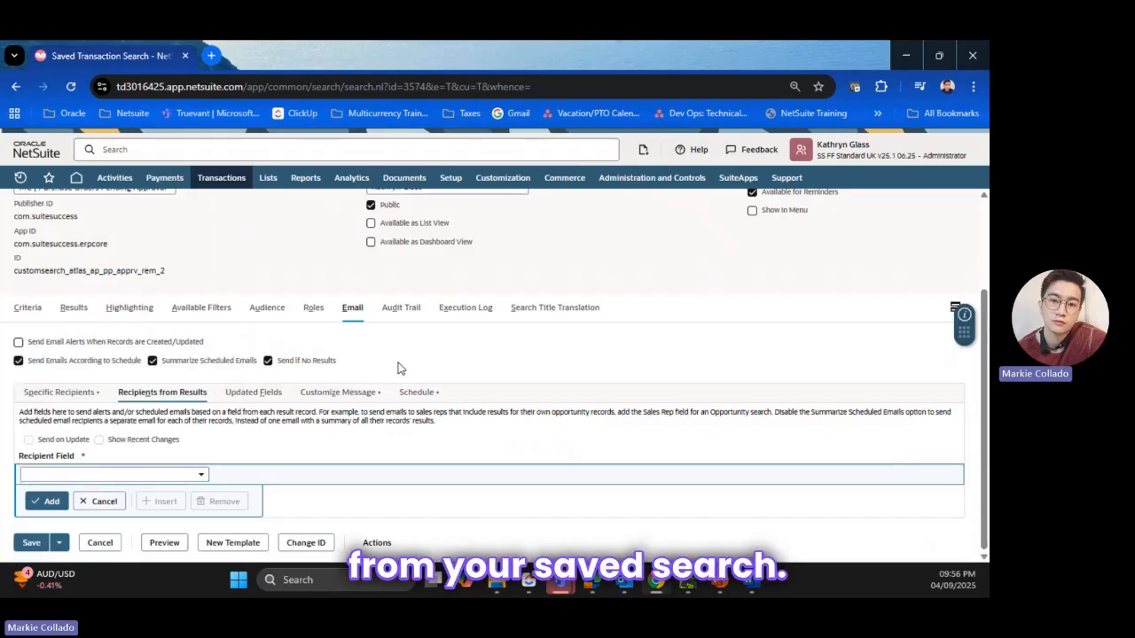
Review the customized email message, including its sender, subject, introduction, body text and summarized results format
click(339, 392)
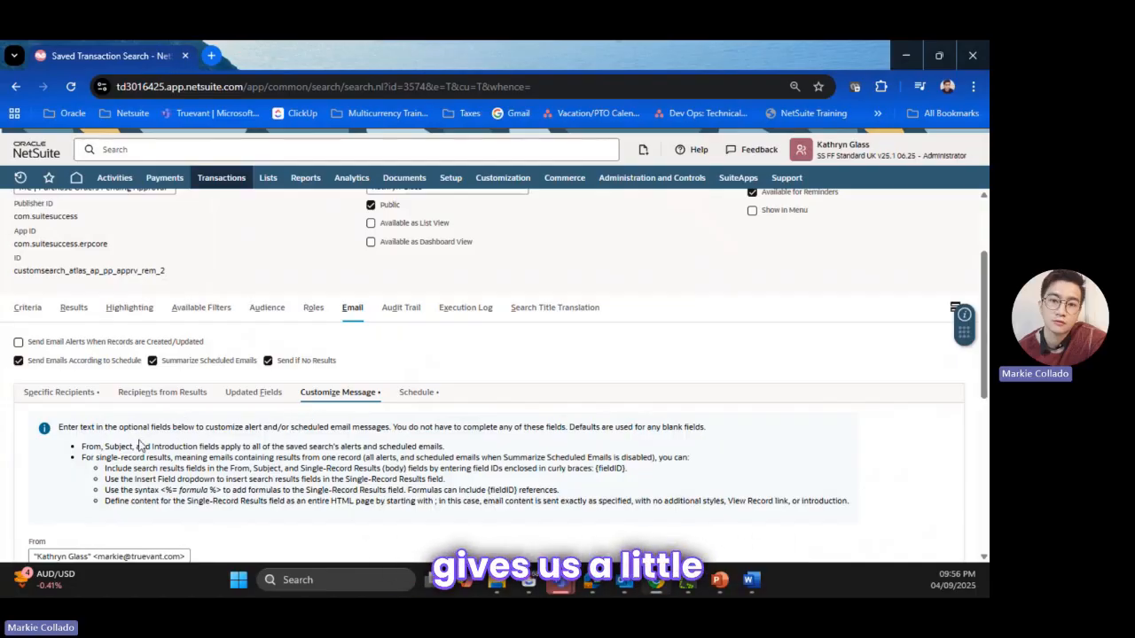
scroll(139, 445, down, 1)
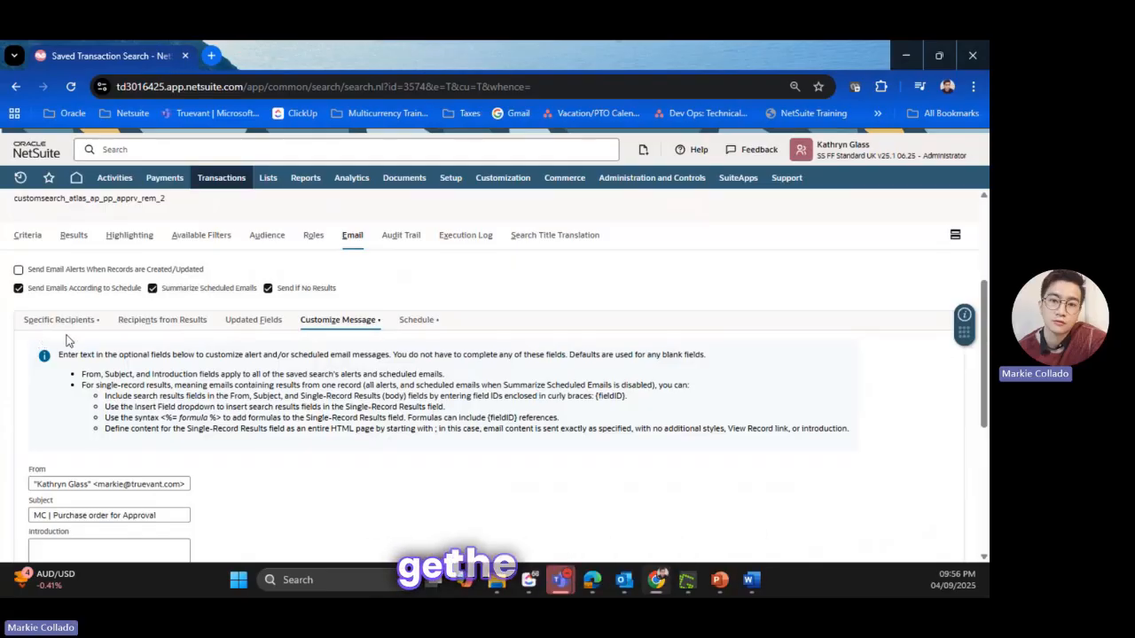
scroll(610, 386, down, 1)
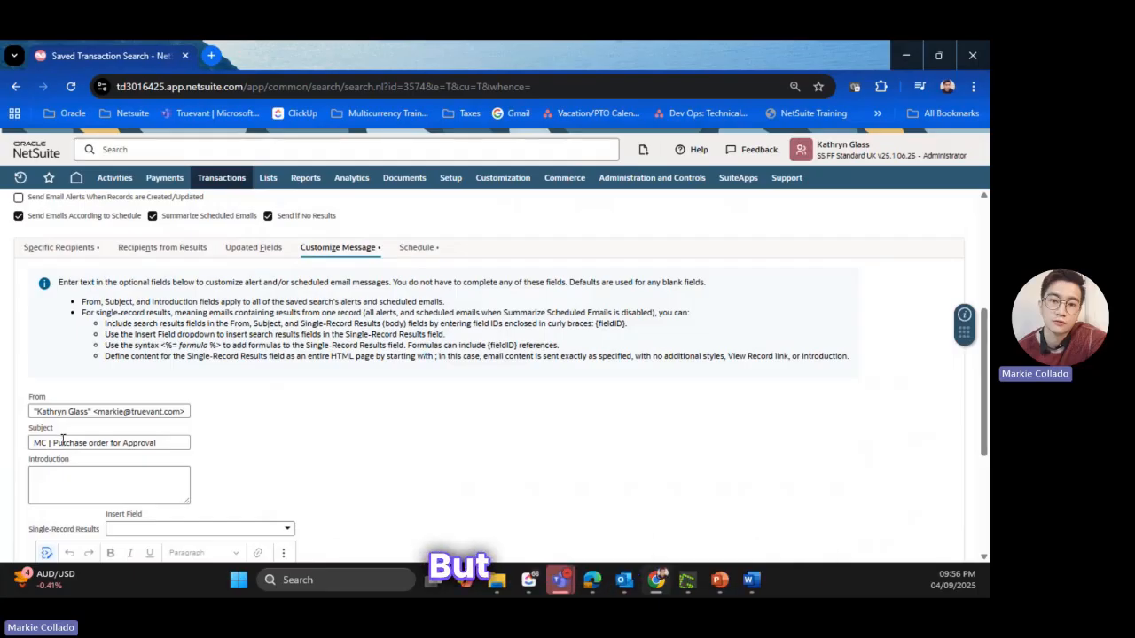
scroll(63, 439, down, 1)
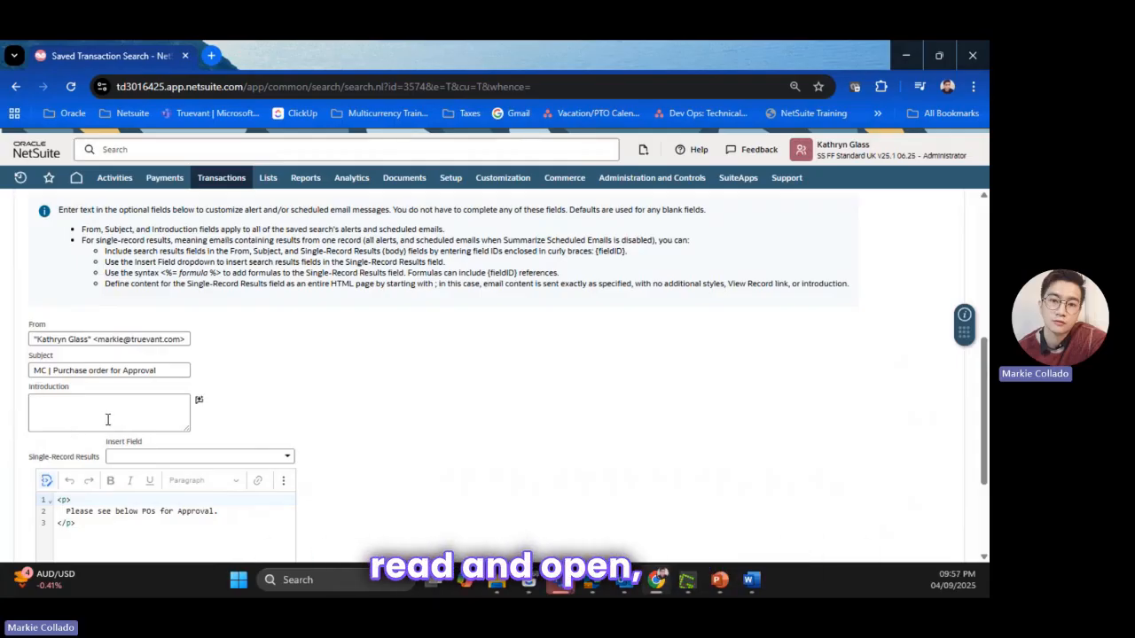
scroll(108, 420, down, 1)
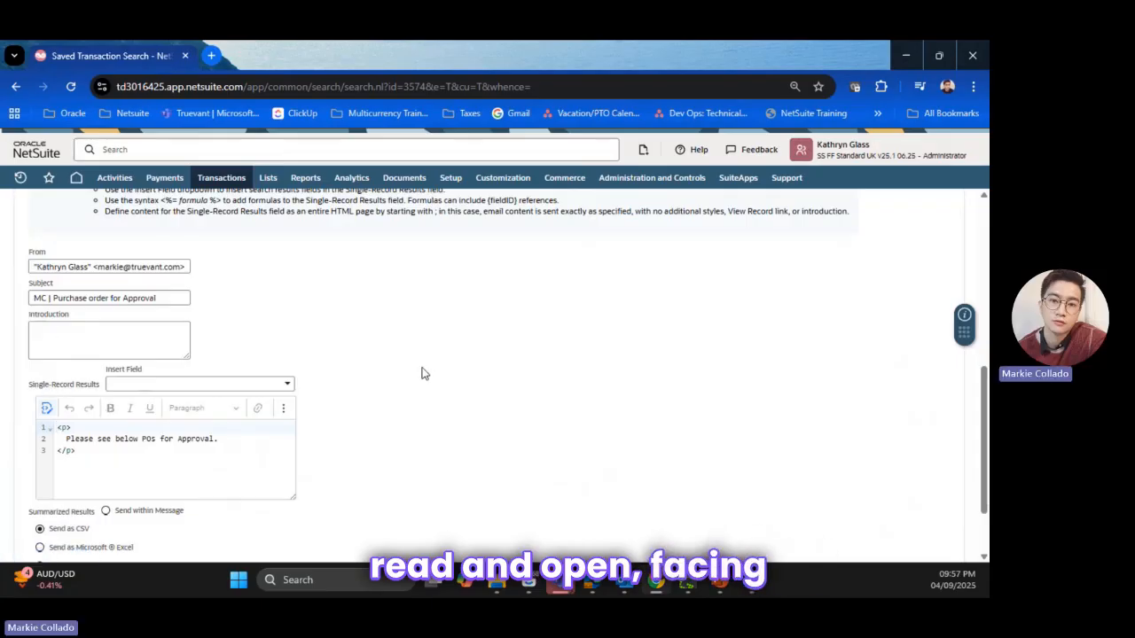
scroll(337, 370, down, 1)
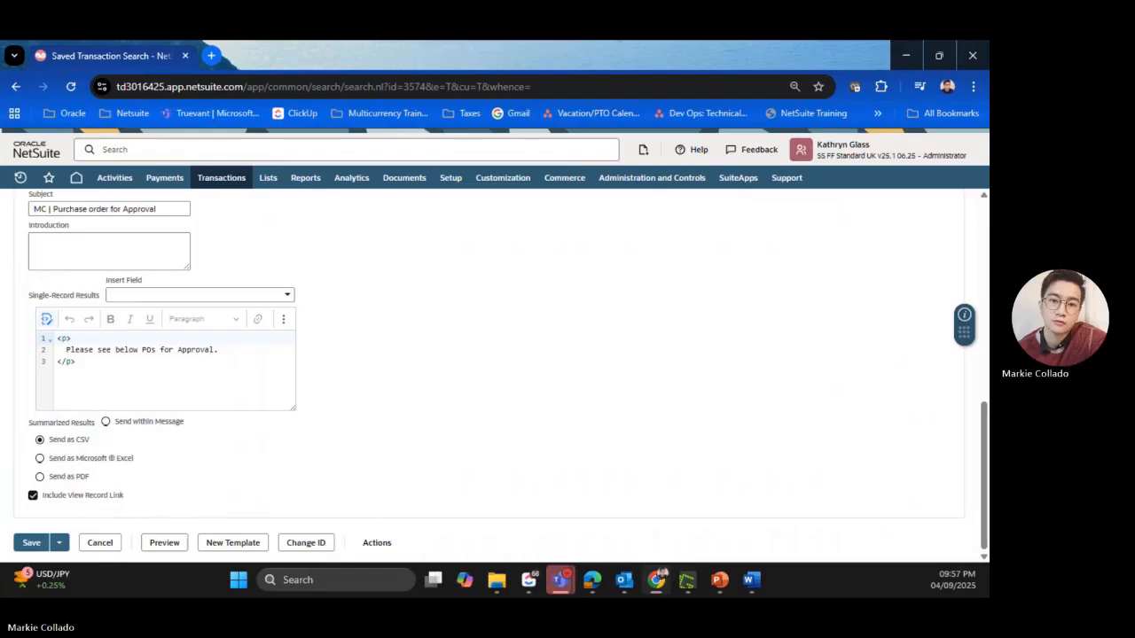
Review the email schedule, try the Single Event option and switch back to Daily Event
scroll(376, 417, up, 10)
click(416, 449)
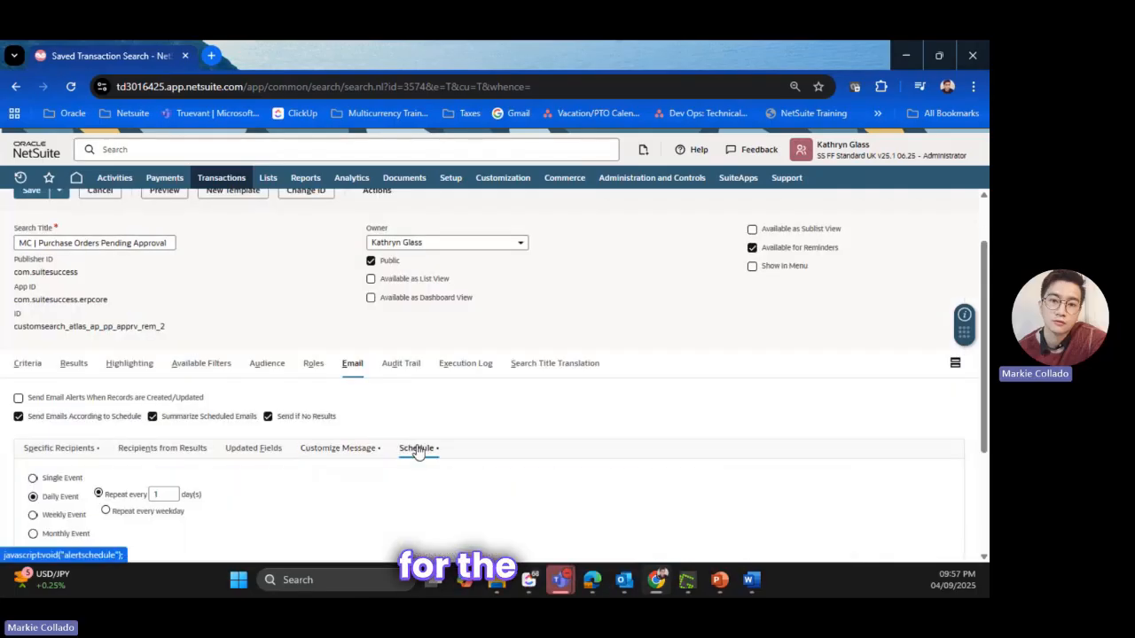
scroll(415, 446, down, 3)
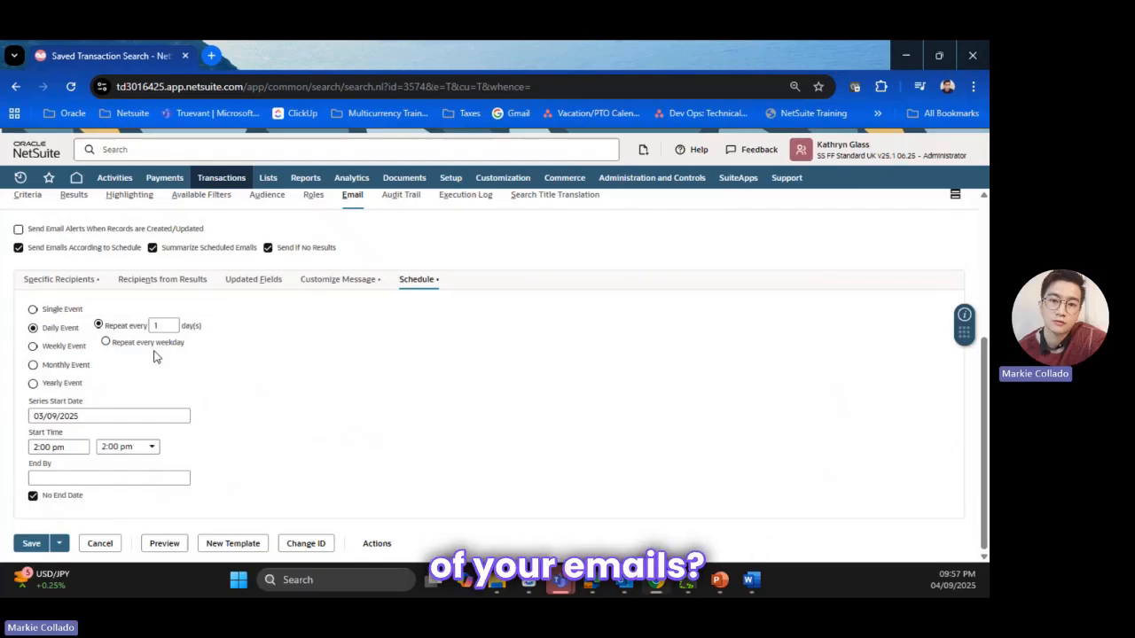
click(33, 310)
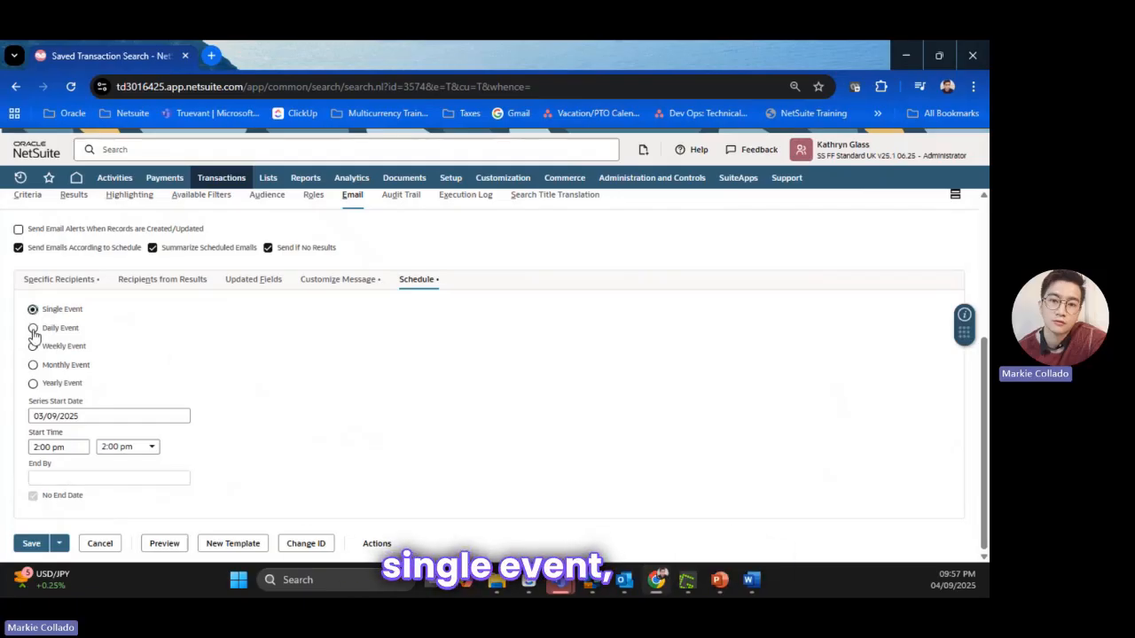
click(33, 329)
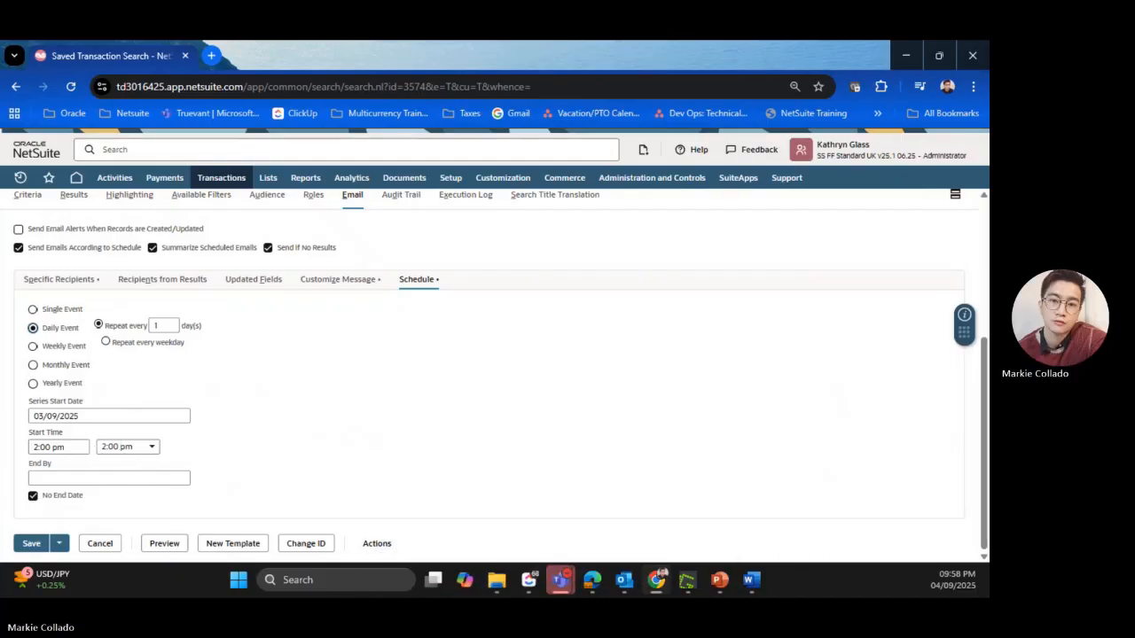
Save the saved search and email its results with the Save & Email option
scroll(496, 373, up, 4)
click(60, 259)
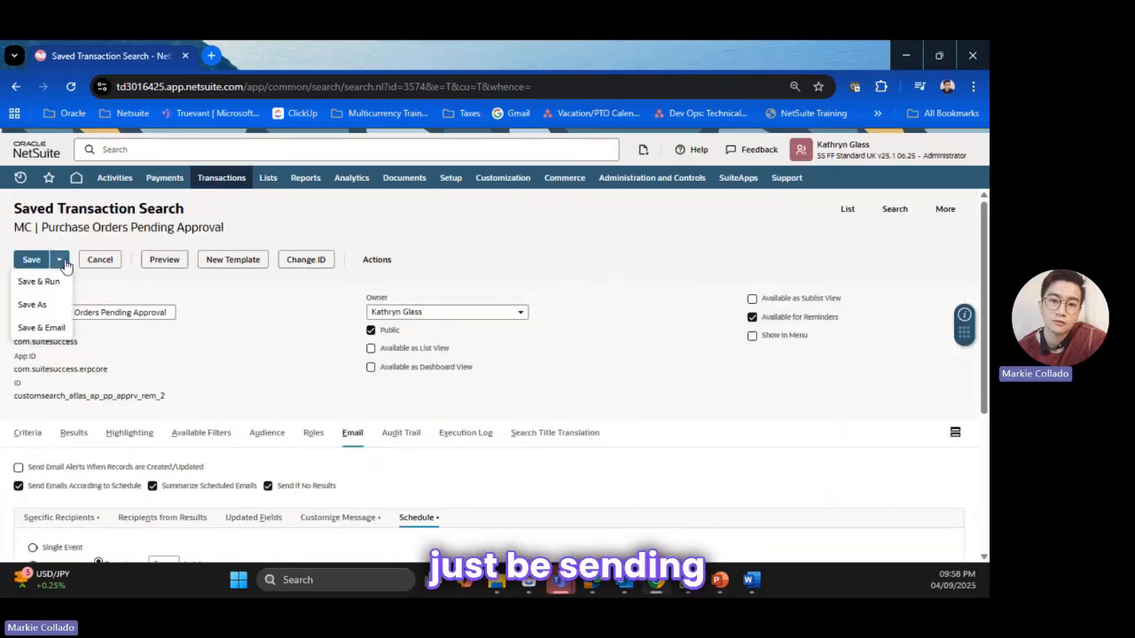
click(33, 327)
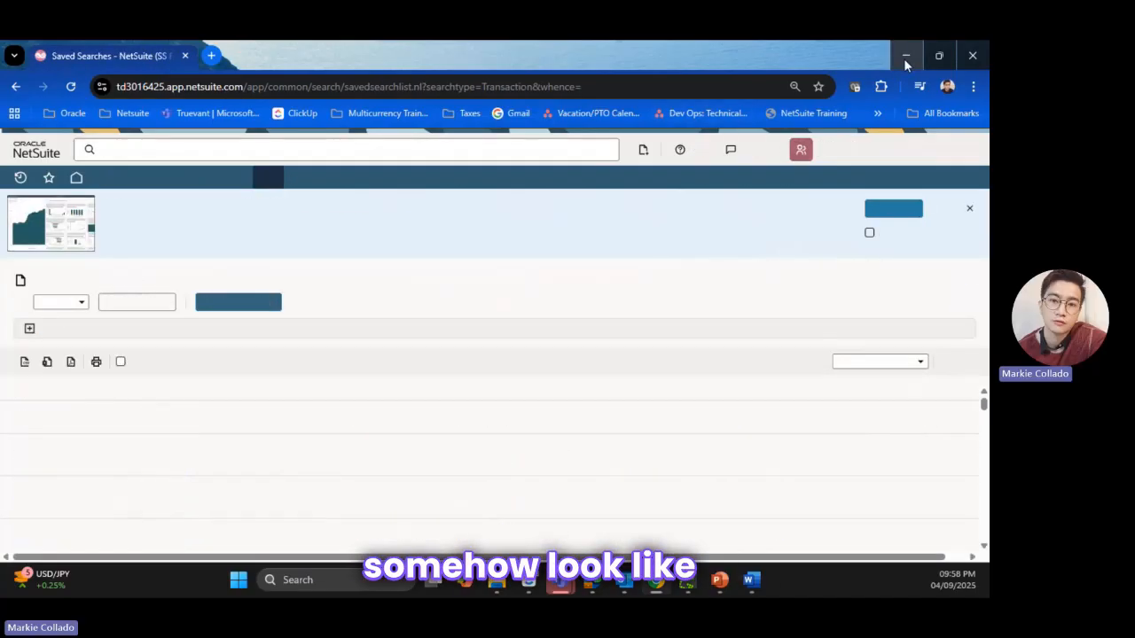
Switch to the purchase order approval message in Outlook, enlarge its text to review it, and minimize it
click(904, 56)
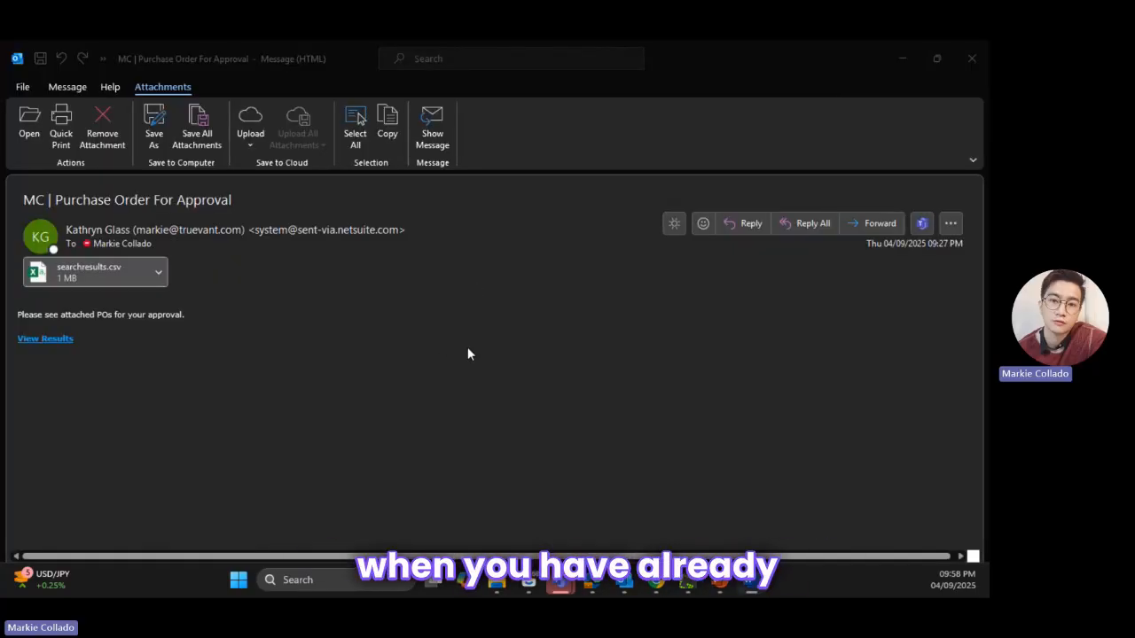
ctrl+scroll(466, 355, up, 3)
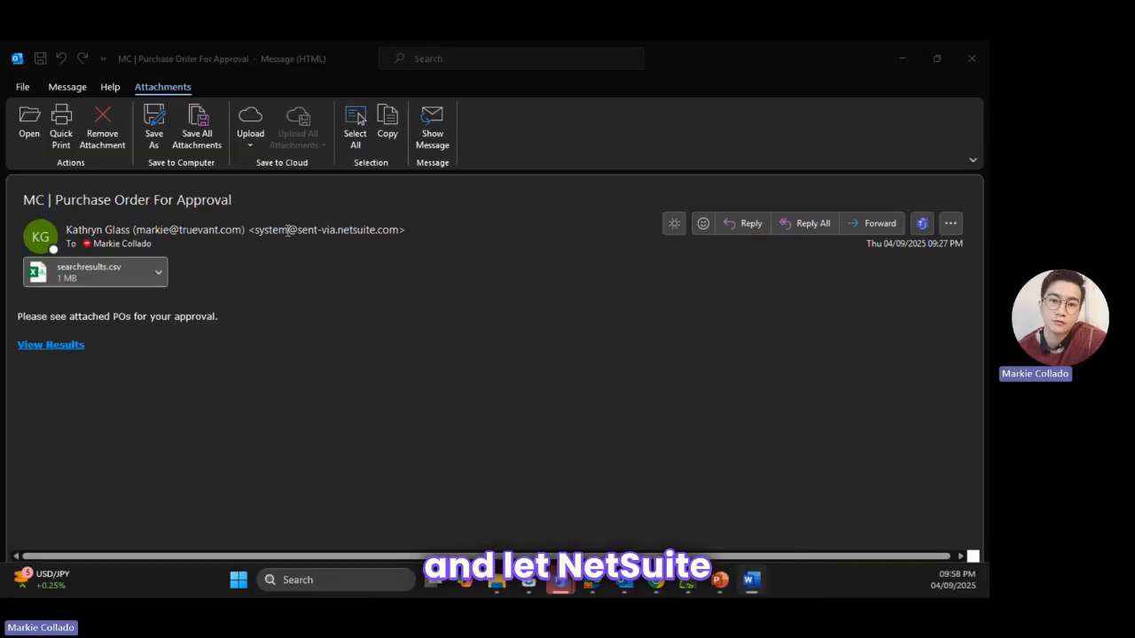
click(899, 58)
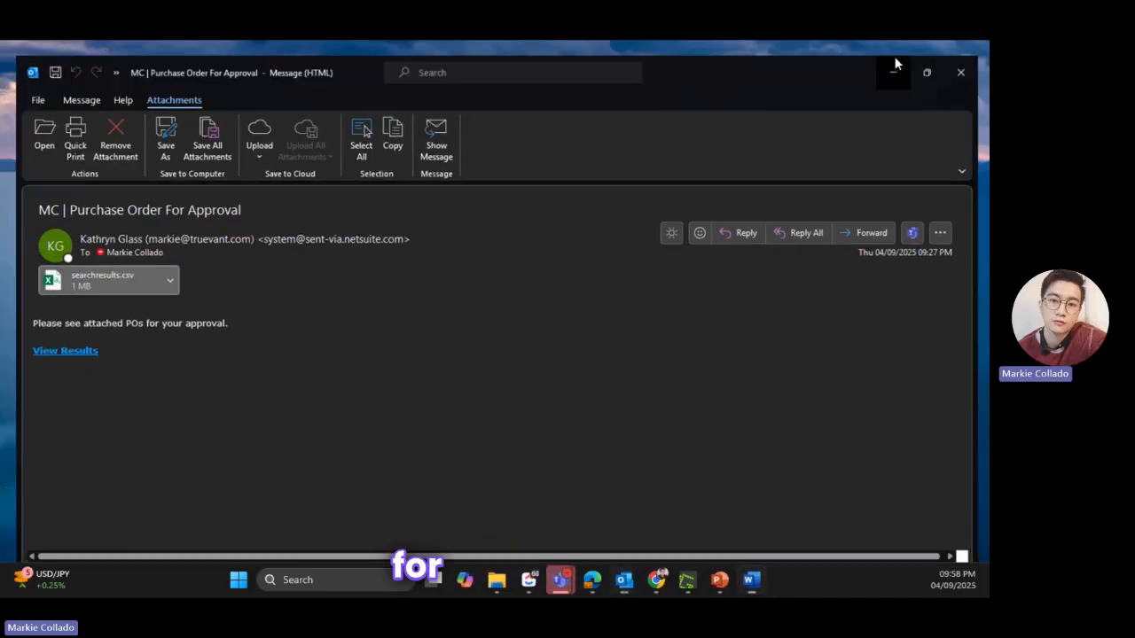